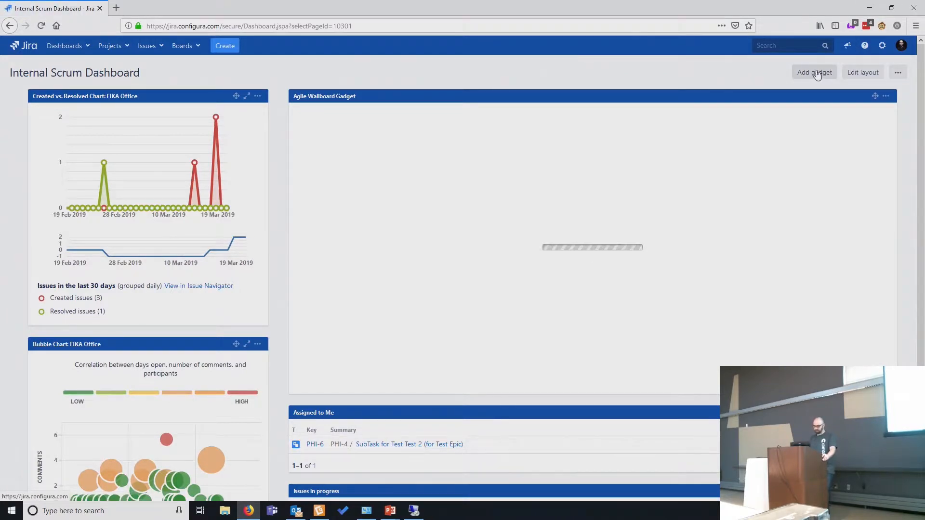
- Load all available dashboard gadgets, view the full gadget list, and close it without adding one
left_click(809, 73)
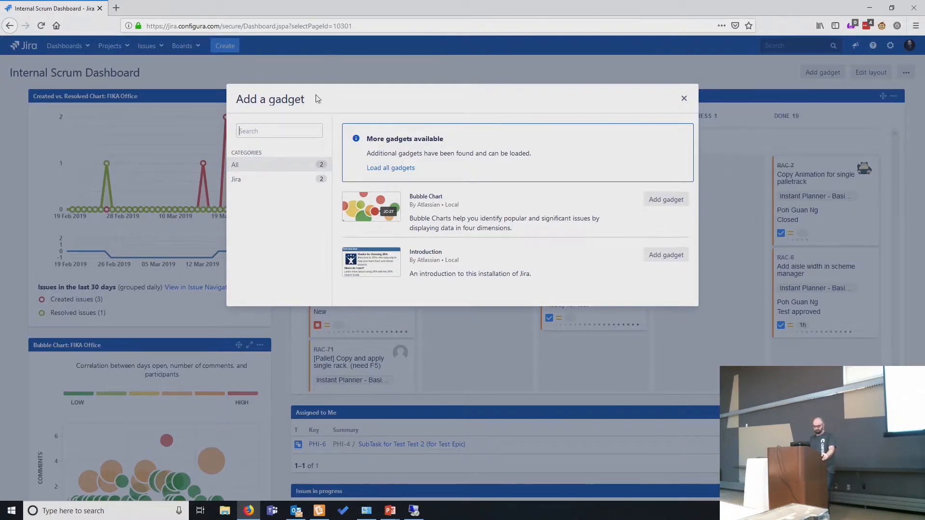
left_click(381, 168)
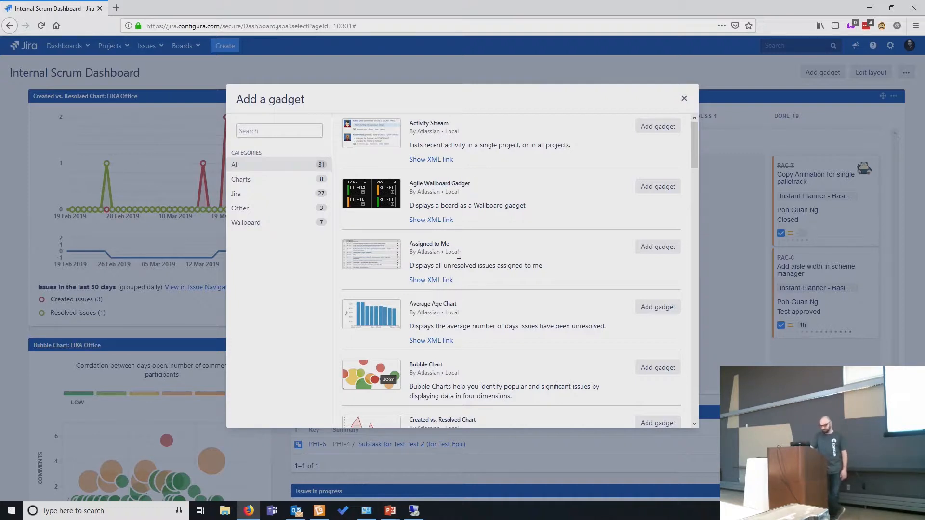
left_click(684, 99)
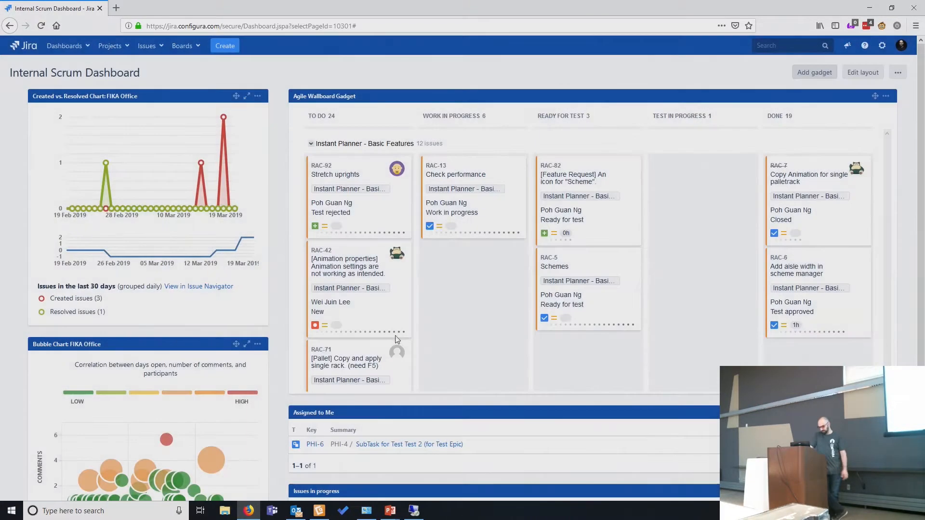
- Examine the Internal Scrum Dashboard's wallboard, assigned issues and bubble chart, including the red bubble with the most comments
scroll(395, 340, "down", 3)
left_click_drag(307, 266, 332, 274)
scroll(370, 166, "up", 3)
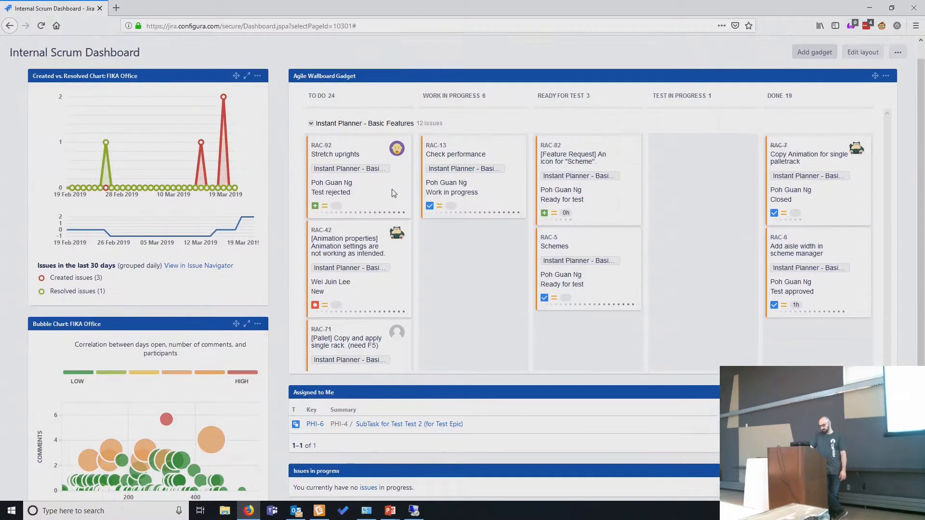
mouse_move(454, 95)
left_mouse_down()
mouse_move(465, 97)
mouse_move(448, 101)
left_mouse_up()
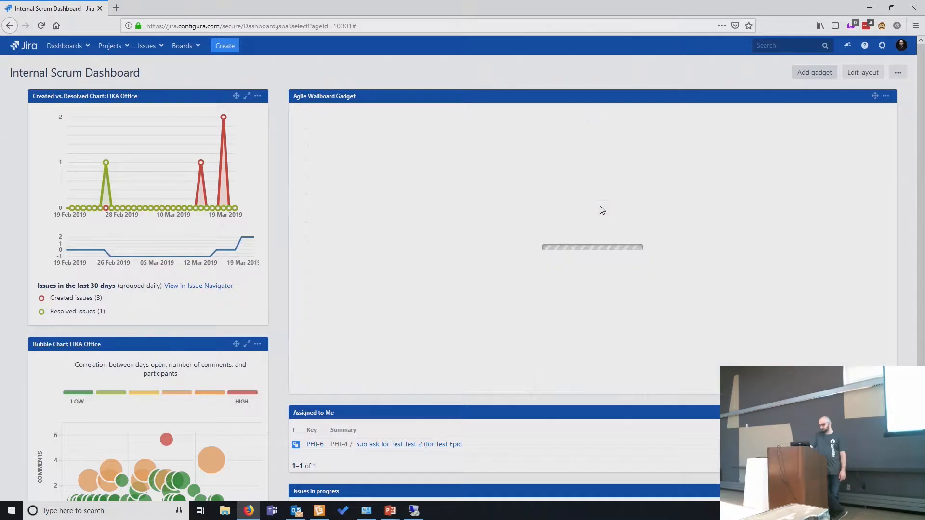
scroll(602, 211, "down", 2)
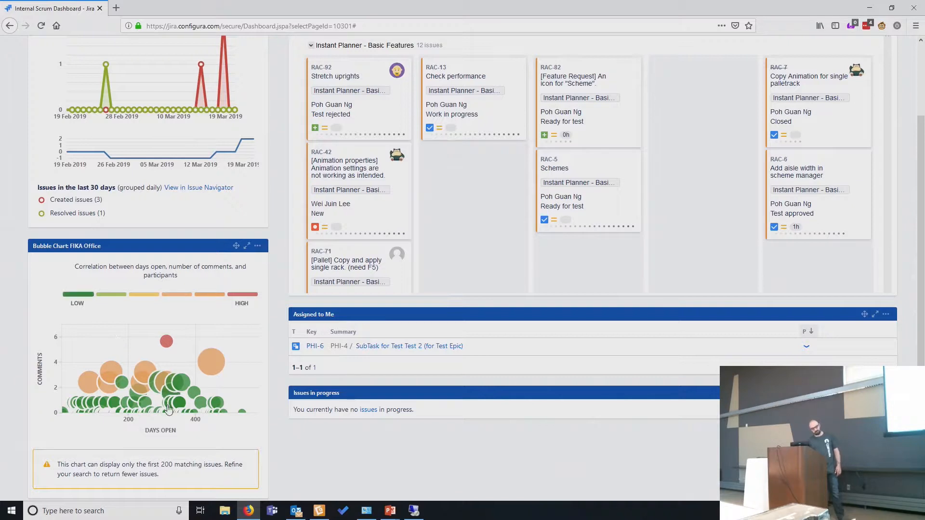
mouse_move(167, 348)
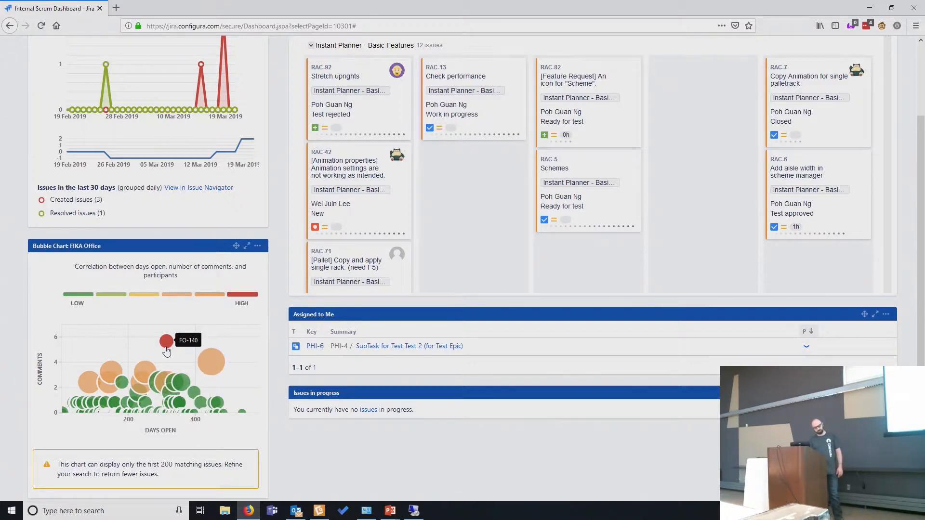
left_click(166, 348)
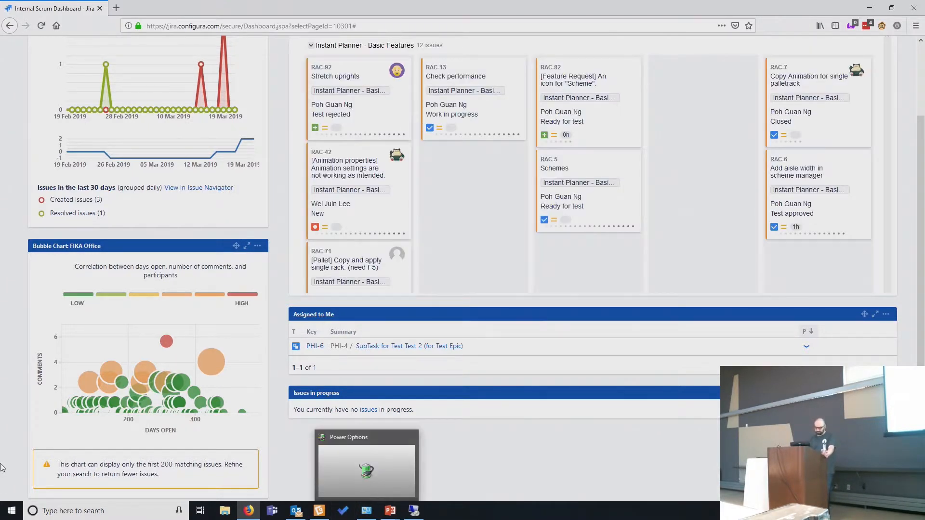
mouse_move(413, 511)
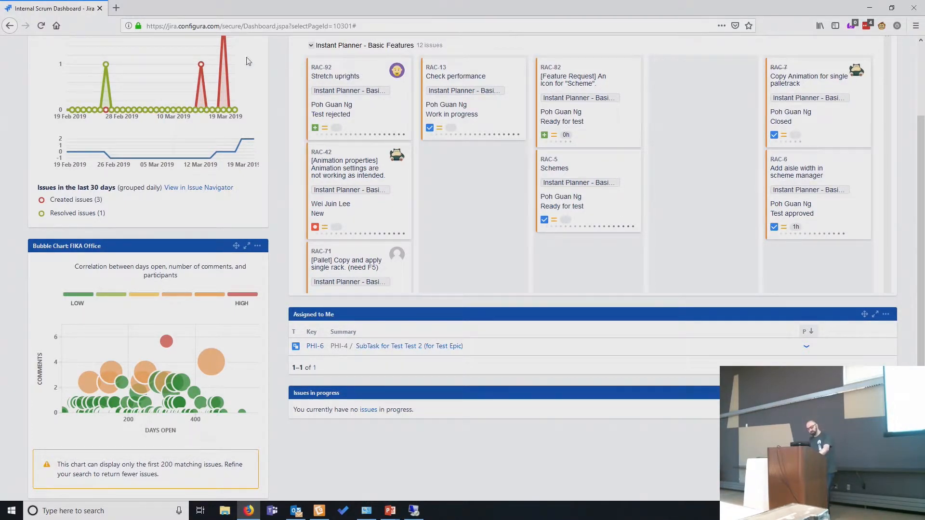
scroll(458, 252, "up", 3)
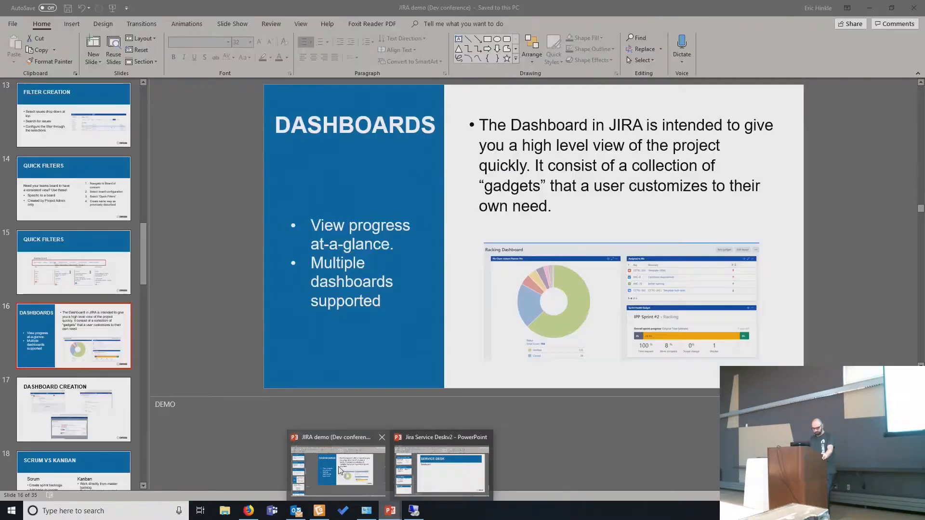
- Switch to the JIRA demo presentation in PowerPoint and present from the Dashboards slide through Scrum vs Kanban
left_click(340, 470)
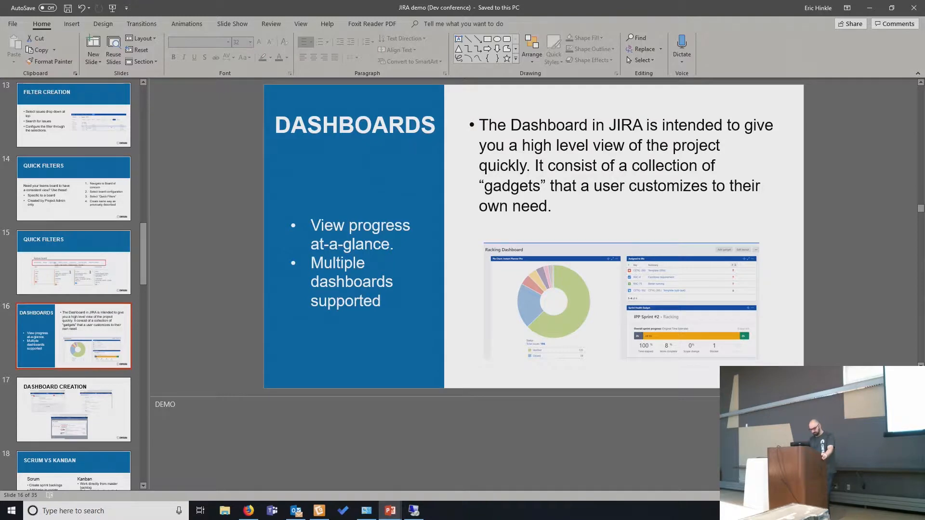
key("shift+F5")
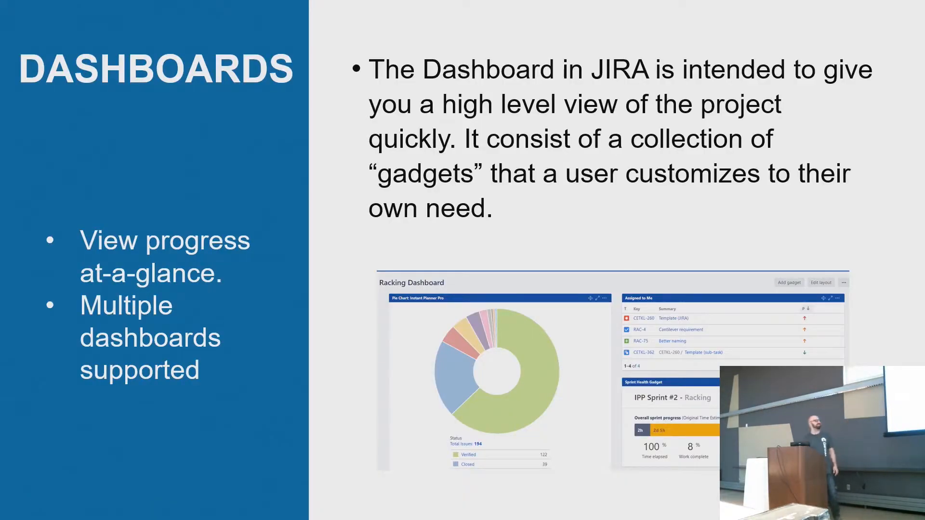
key("Right")
key("Right")
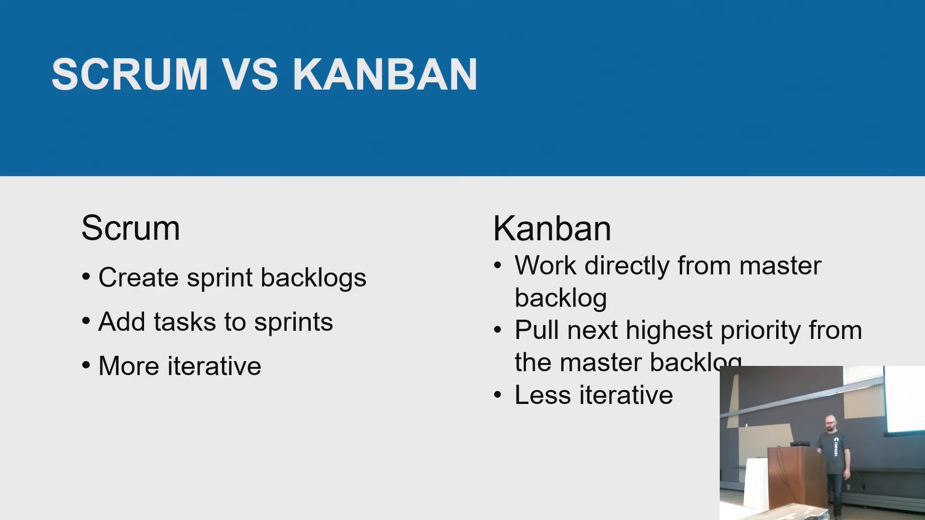
- Advance the slide show past the Backlog slide to the Boards slide and end the show
key("Right")
key("Right")
key("Left")
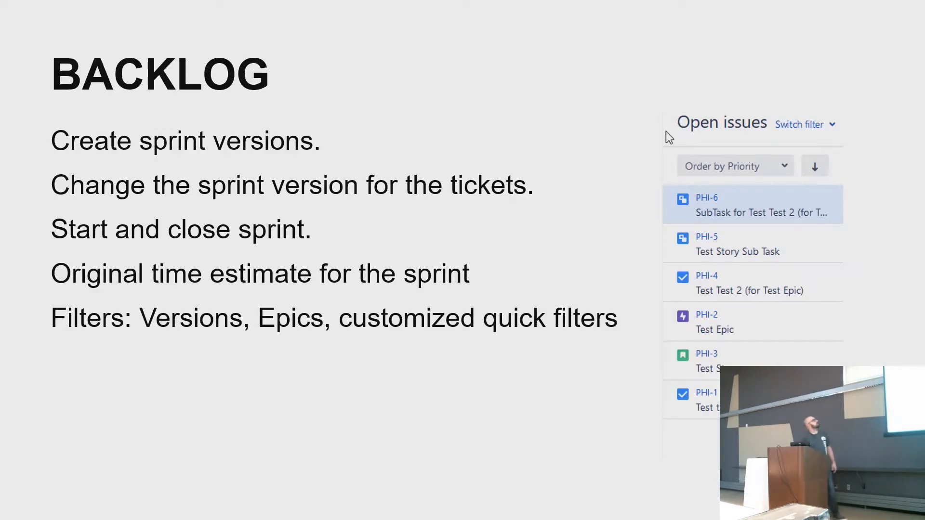
key("Right")
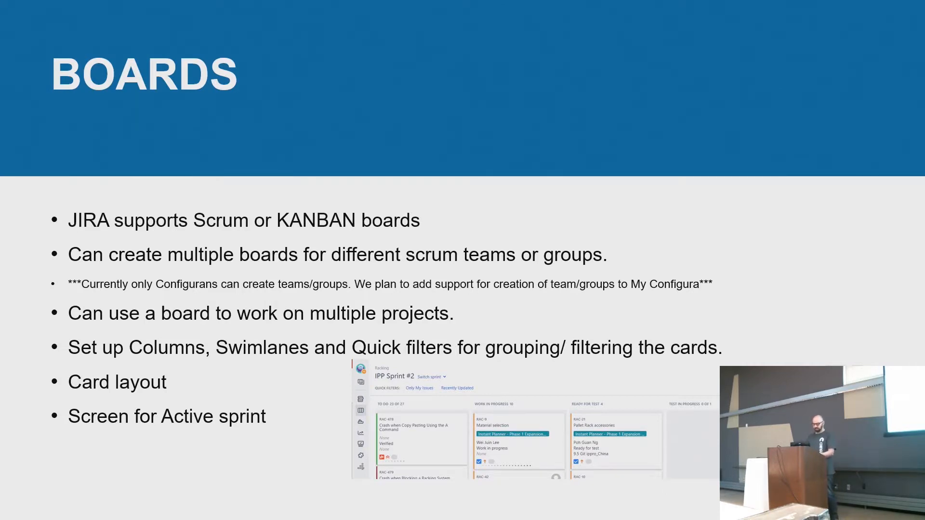
key("Escape")
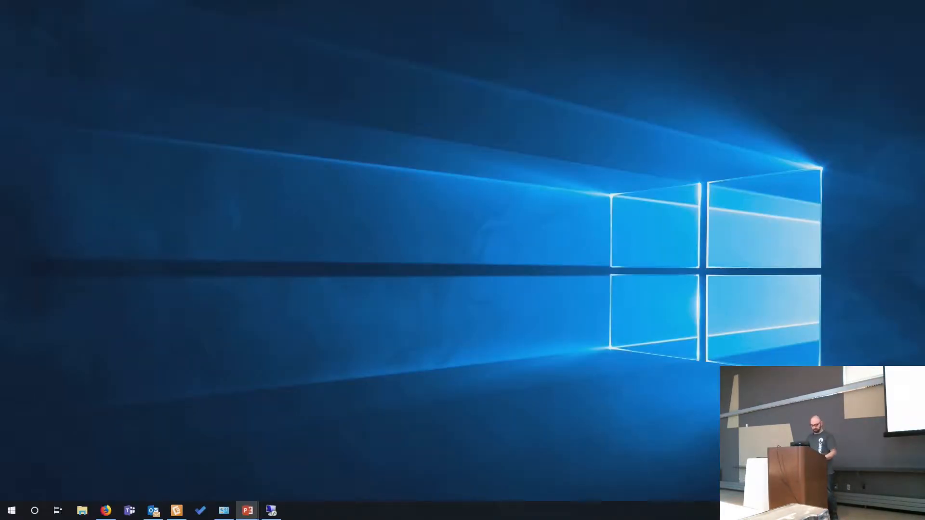
- Switch back to Jira in the browser and open Test Board 1 from the recent boards
key("Page_Down")
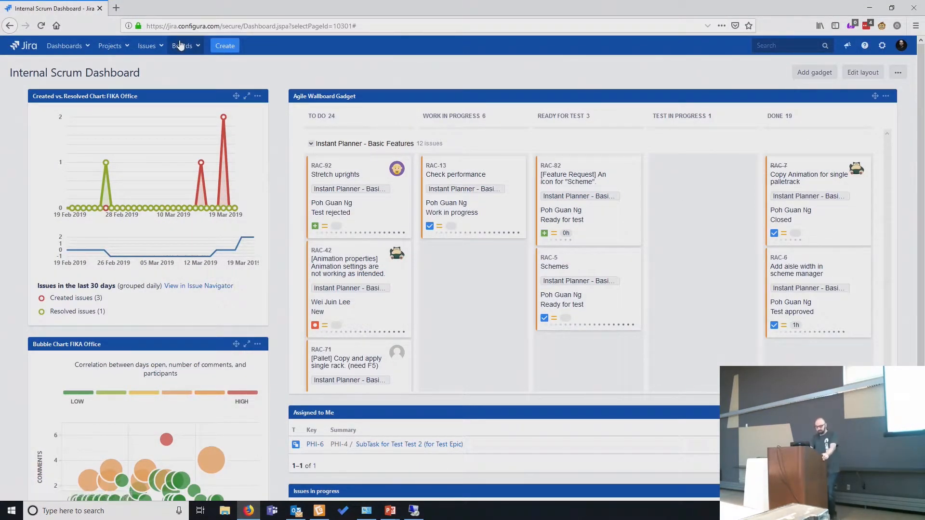
left_click(181, 46)
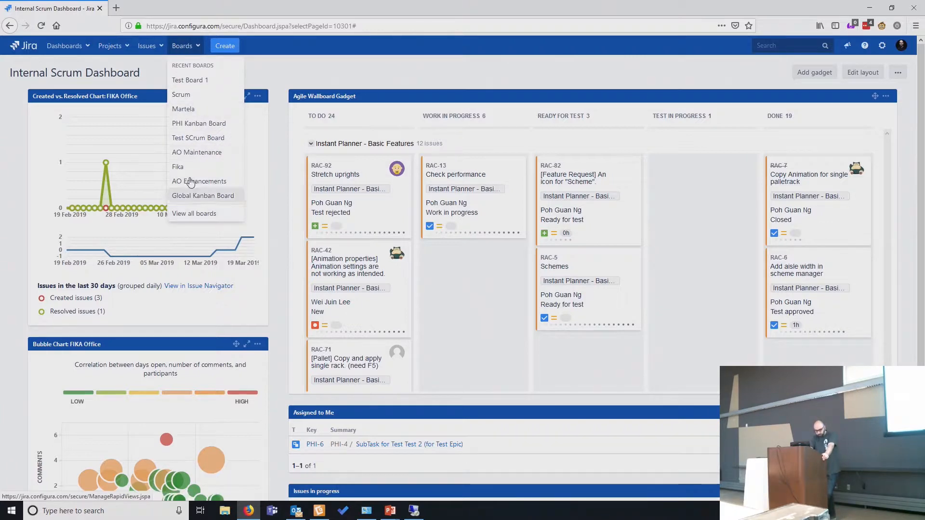
left_click(191, 80)
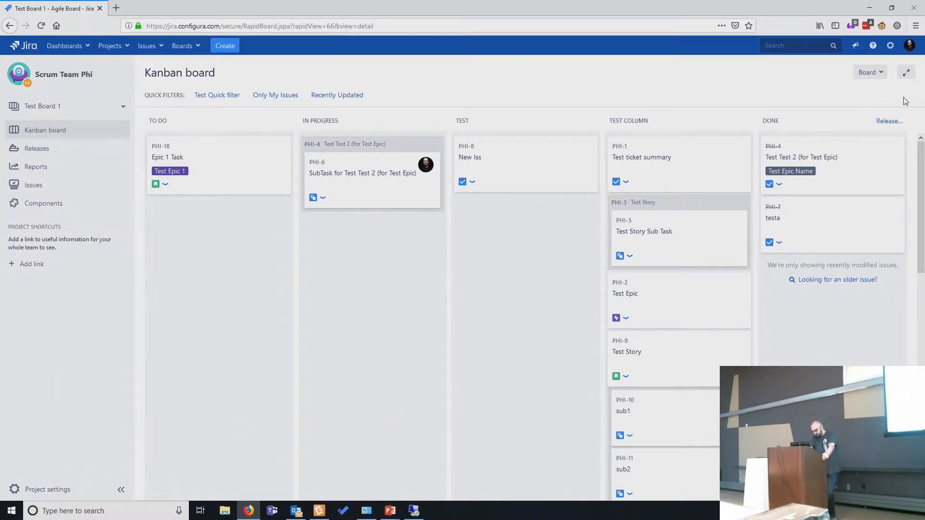
- View the board options and the Scrum and Kanban choices for creating an Agile board, and cancel the creation
left_click(881, 74)
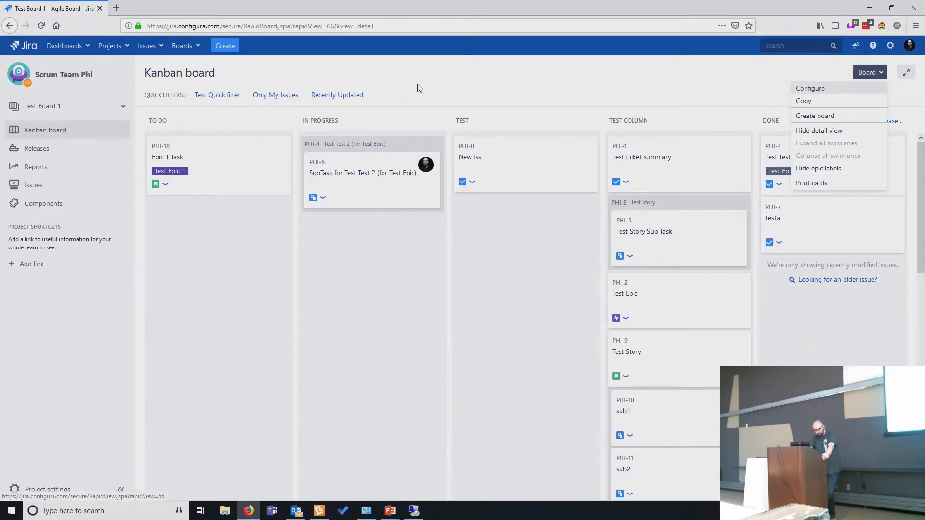
left_click(436, 83)
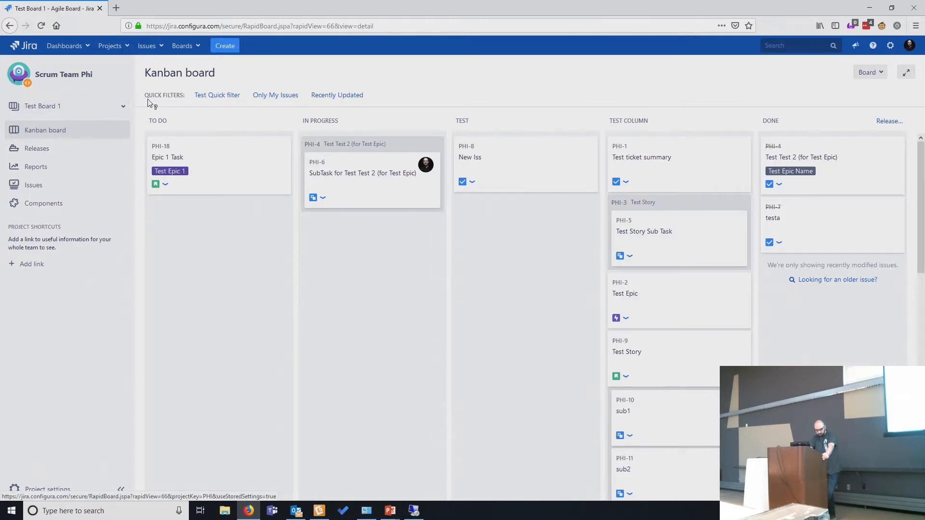
left_click(123, 108)
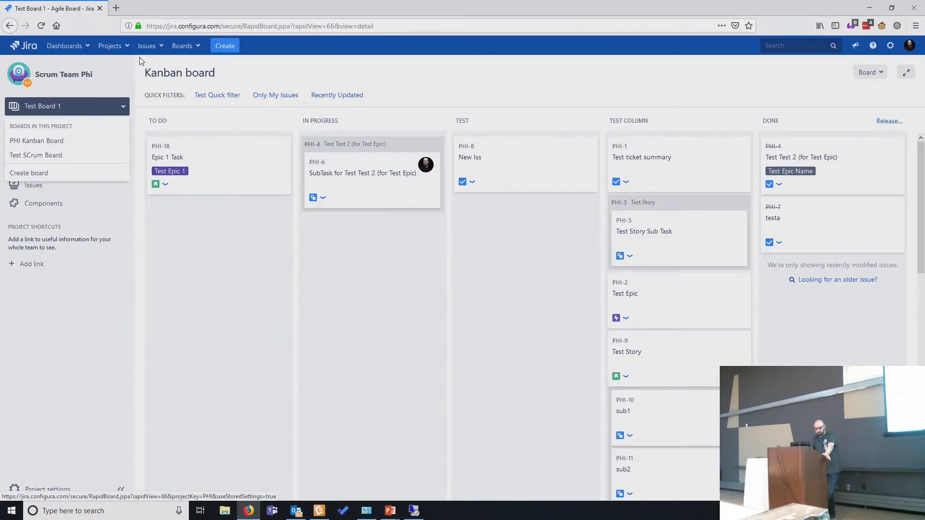
left_click(188, 46)
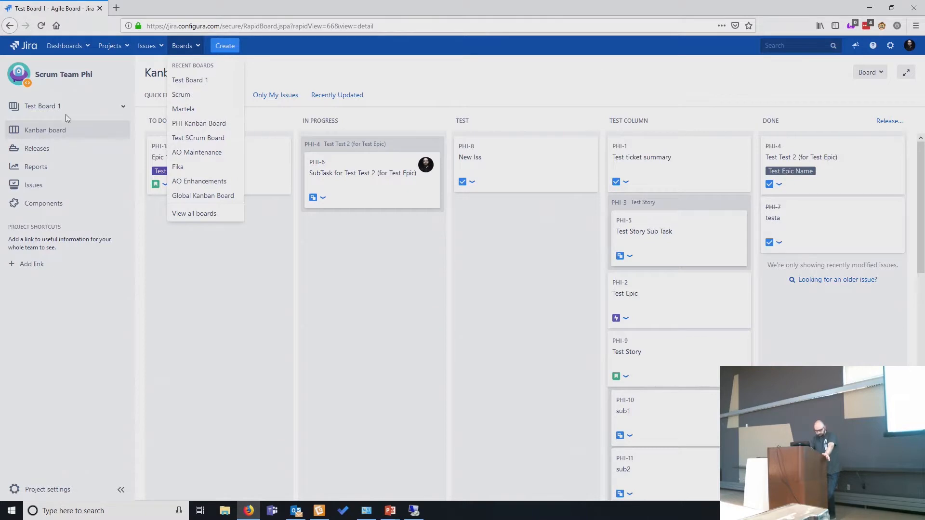
right_click(83, 108)
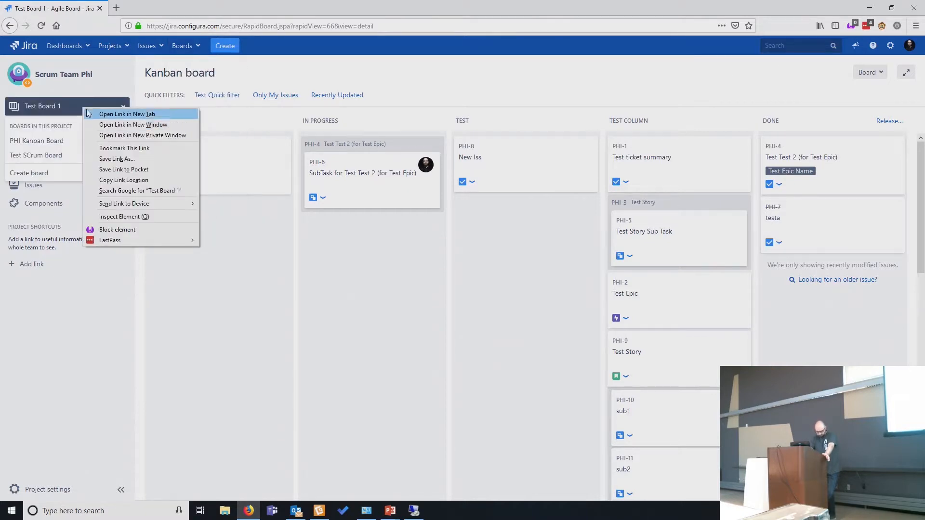
left_click(38, 171)
left_click(39, 170)
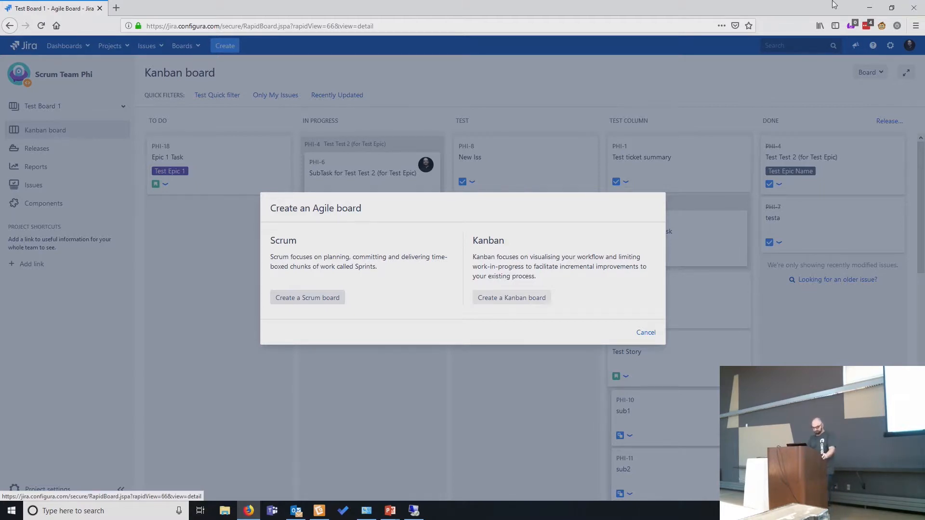
left_click(648, 334)
- Open Test Board 1's column configuration and delete the Test Column, Test and In Progress columns
left_click(876, 72)
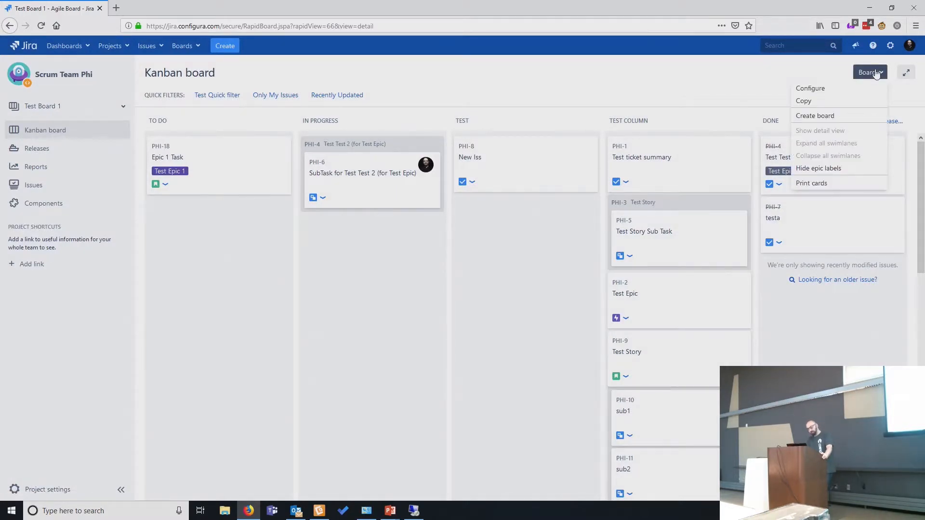
left_click(839, 90)
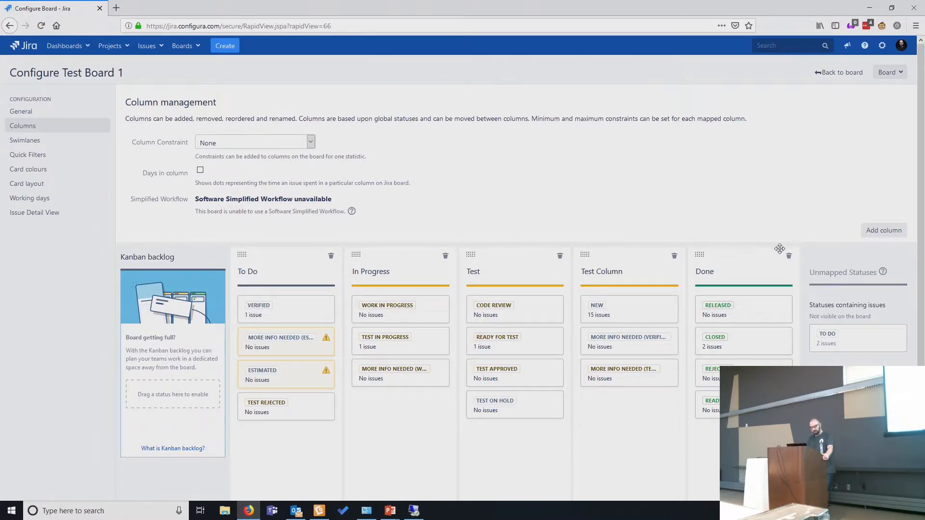
left_click(675, 256)
left_click(633, 255)
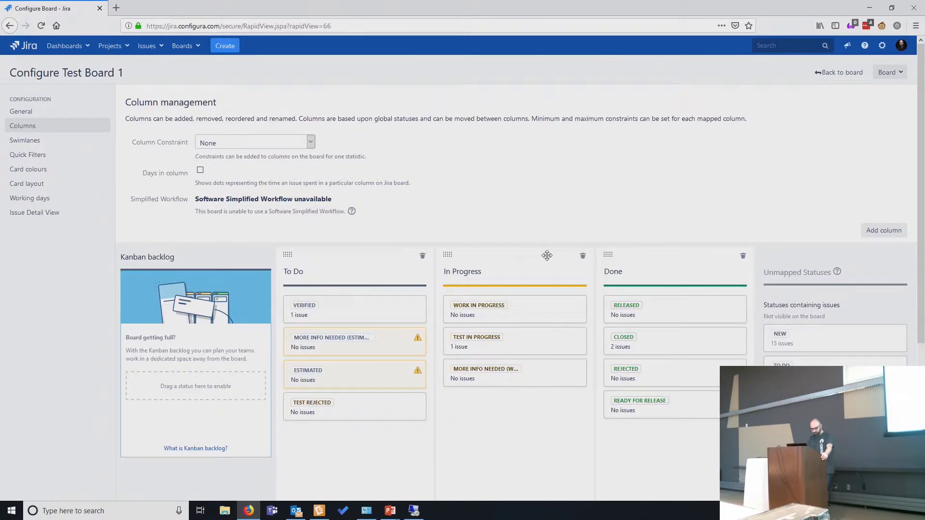
left_click(583, 256)
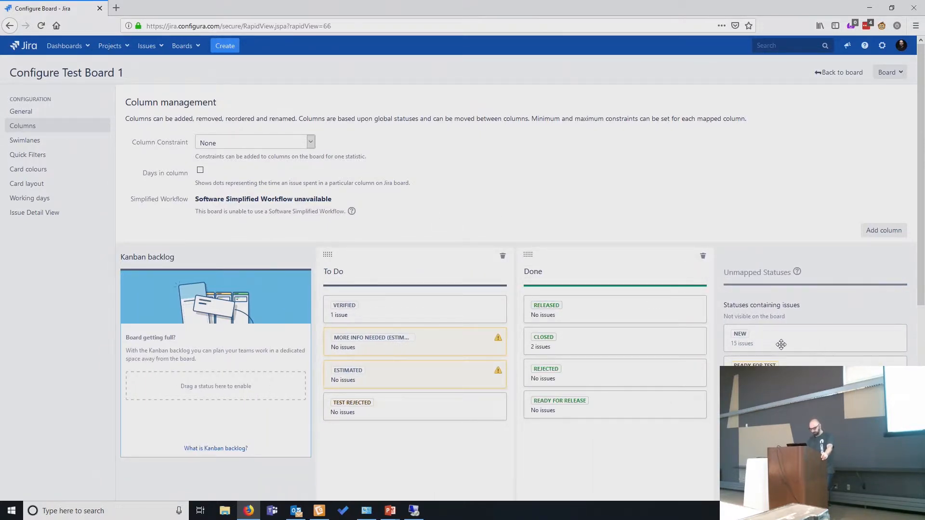
- Map New, Ready for Test and Code Review to the To Do column, and To Do, Test in Progress and two More Info Needed statuses to Done
scroll(655, 417, "down", 3)
left_click_drag(783, 184, 438, 271)
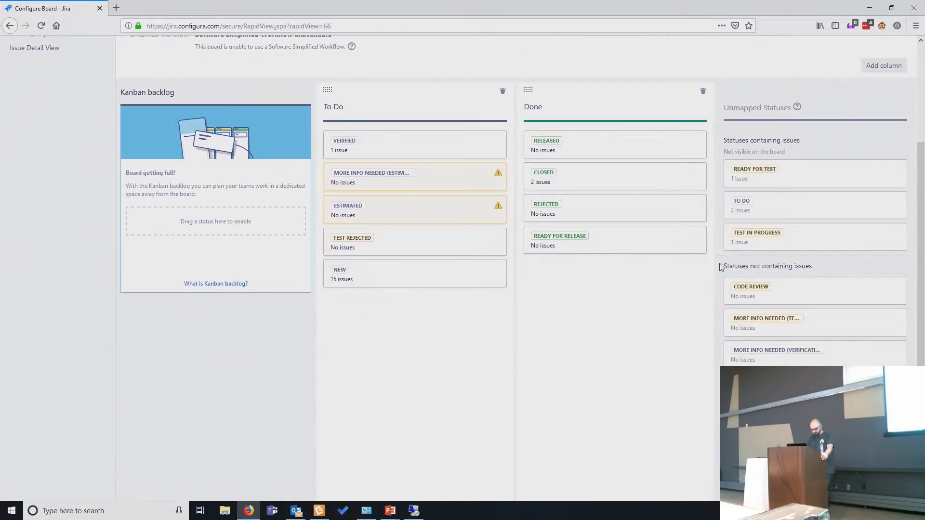
left_click_drag(779, 247, 629, 262)
left_click_drag(776, 176, 424, 325)
left_click_drag(795, 296, 602, 337)
left_click_drag(752, 270, 528, 369)
left_click_drag(802, 322, 554, 403)
left_click_drag(807, 256, 578, 453)
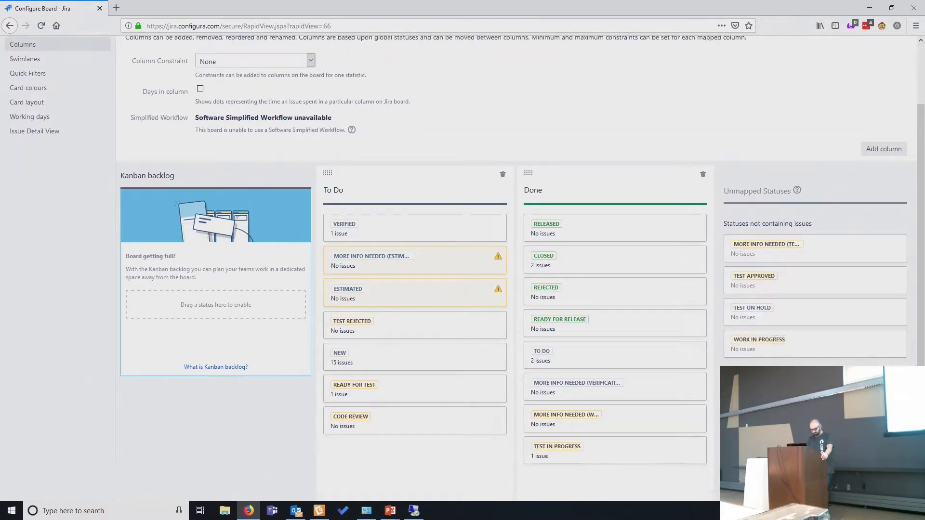
- Map Work in Progress and Test on Hold to the To Do column, and Test Approved and the remaining More Info Needed status to Done
left_click_drag(795, 339, 452, 446)
left_click_drag(758, 280, 578, 477)
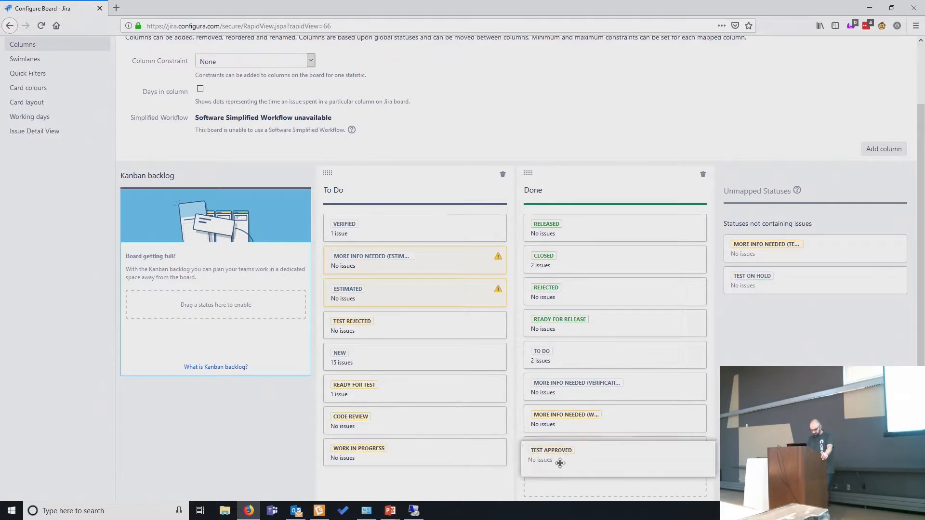
left_click_drag(791, 186, 491, 393)
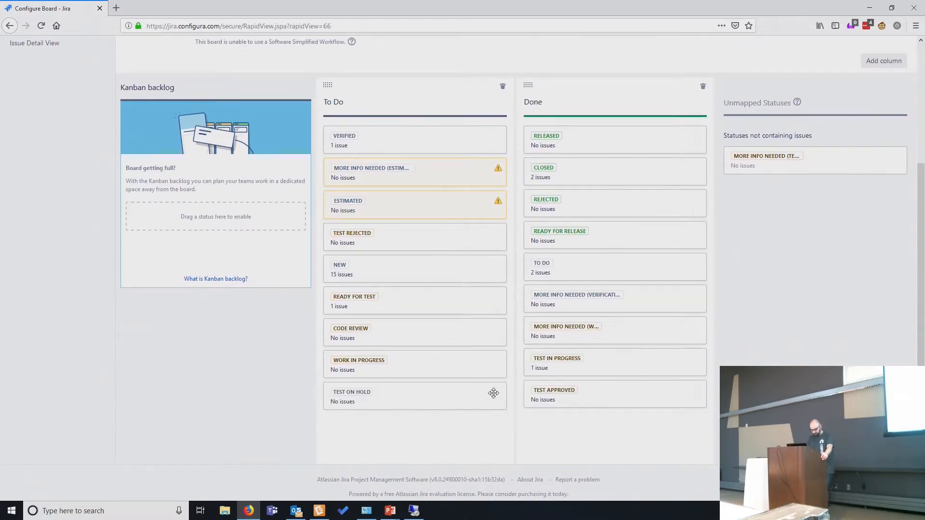
left_click_drag(860, 185, 630, 461)
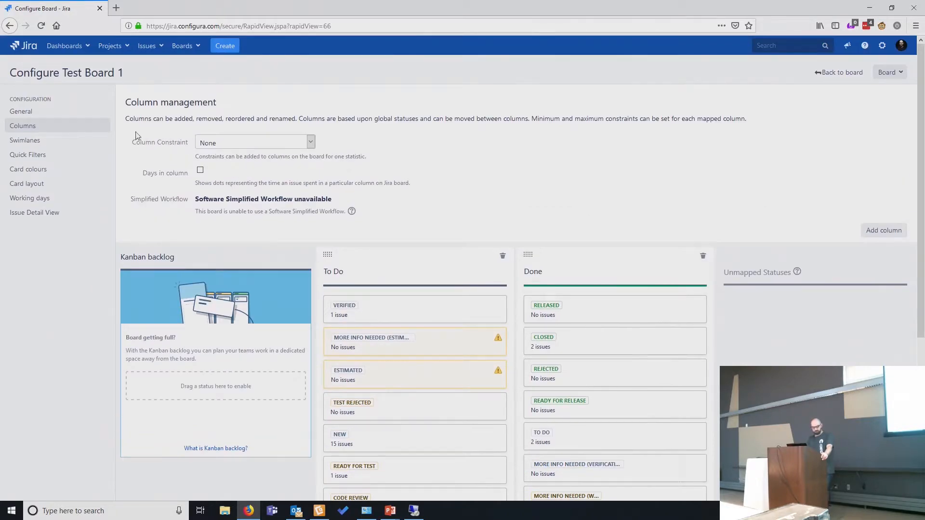
- Return to Test Board 1 to view its reconfigured columns
left_click(183, 46)
left_click(190, 80)
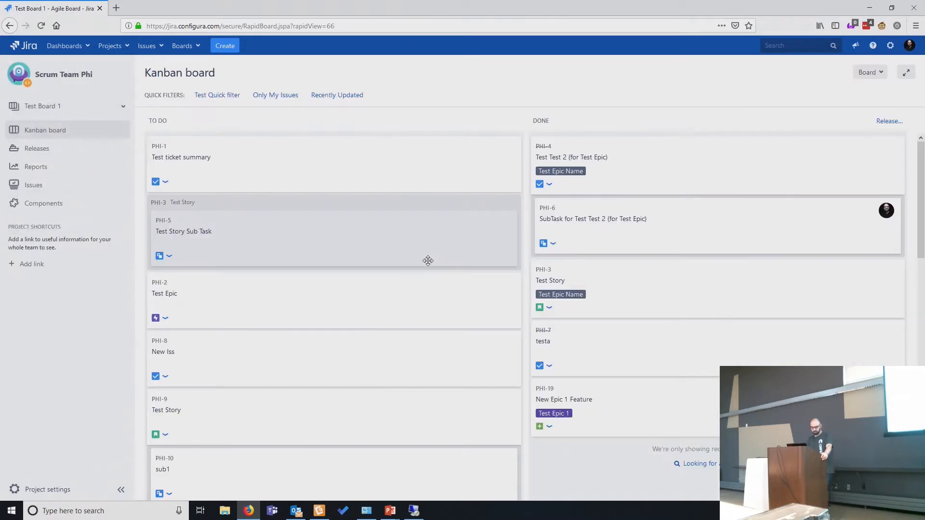
- Move the Test Story Sub Task card PHI-5 to the Done column and open the details of PHI-1
left_click_drag(354, 222, 773, 245)
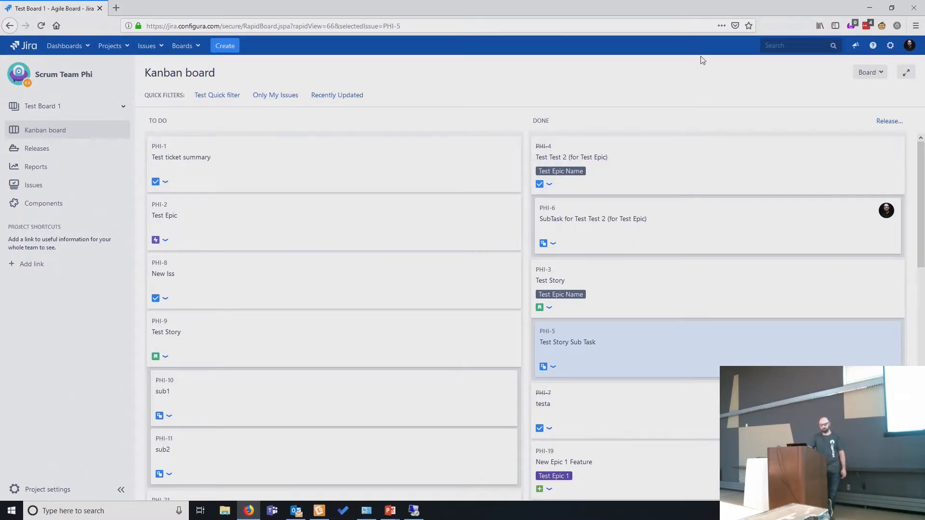
left_click(360, 147)
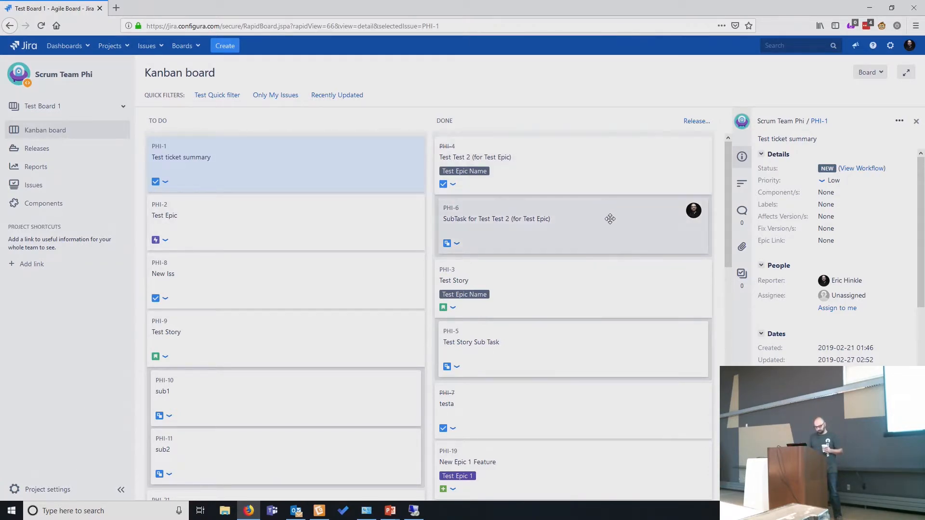
- Move subtask card PHI-6 from Done to the To Do column and select the sub2 card PHI-11
left_click_drag(593, 221, 343, 219)
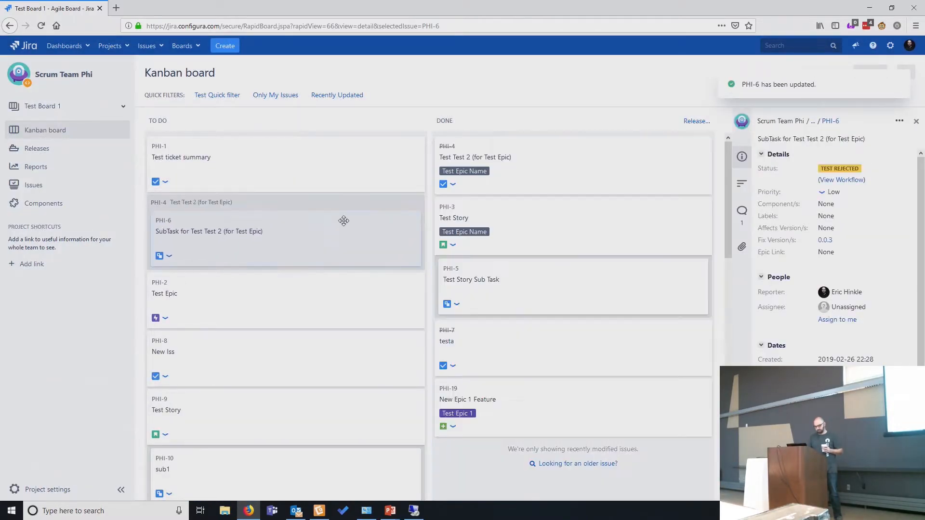
scroll(322, 337, "down", 5)
left_click_drag(326, 289, 292, 367)
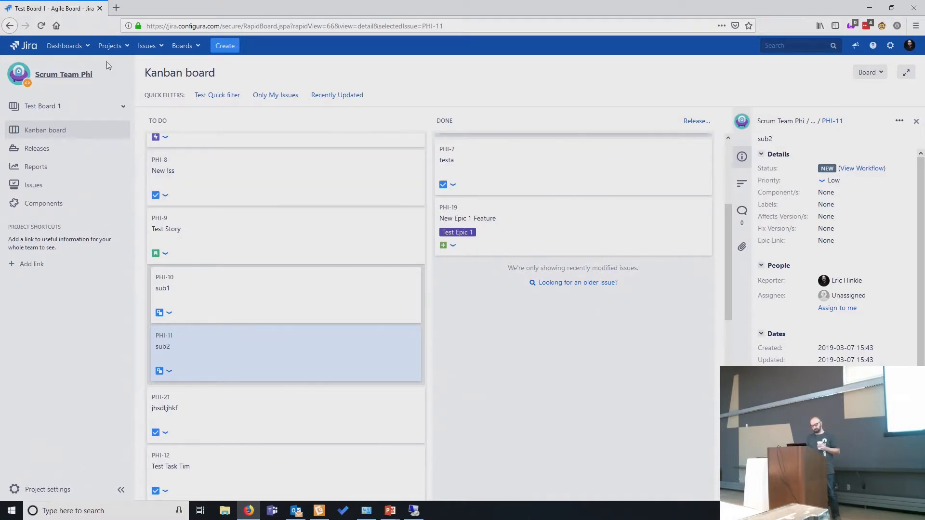
- Switch to the JIRA demo presentation in PowerPoint and start the slide show from the Boards slide
left_click(869, 8)
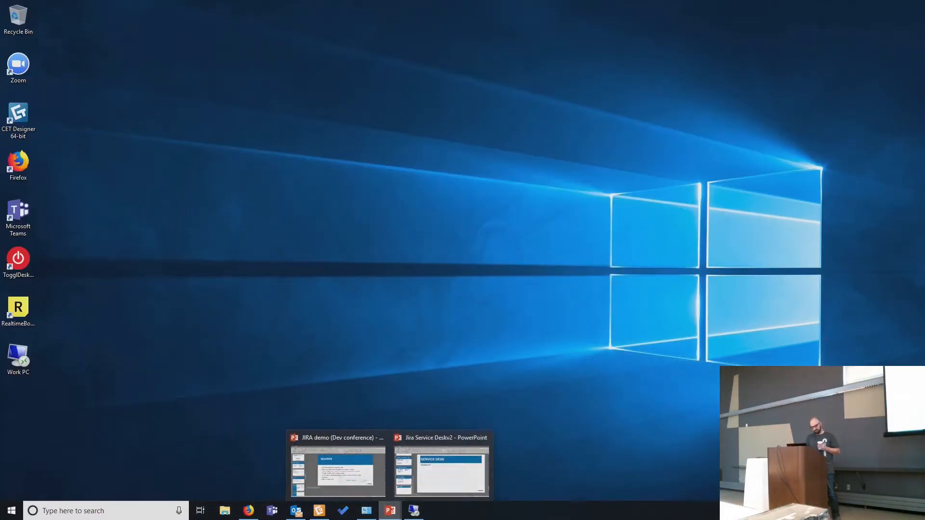
left_click(406, 486)
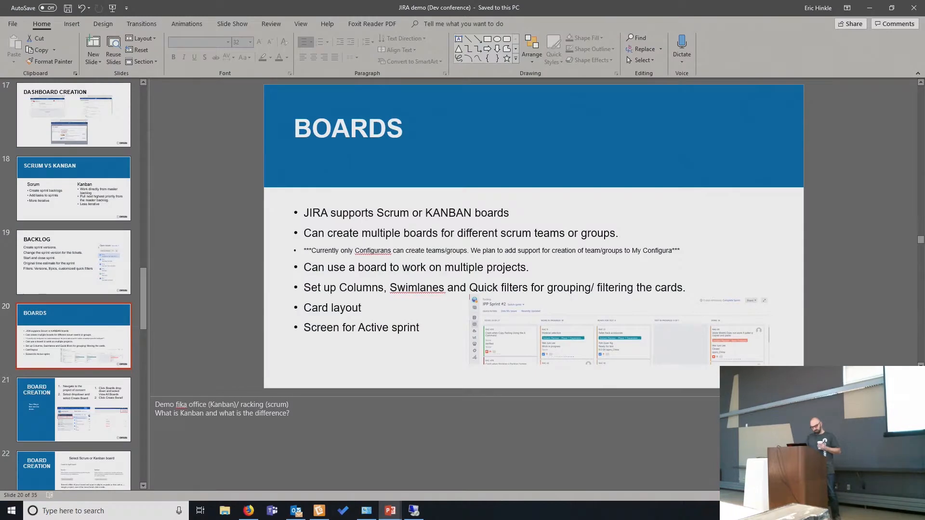
key("shift+F5")
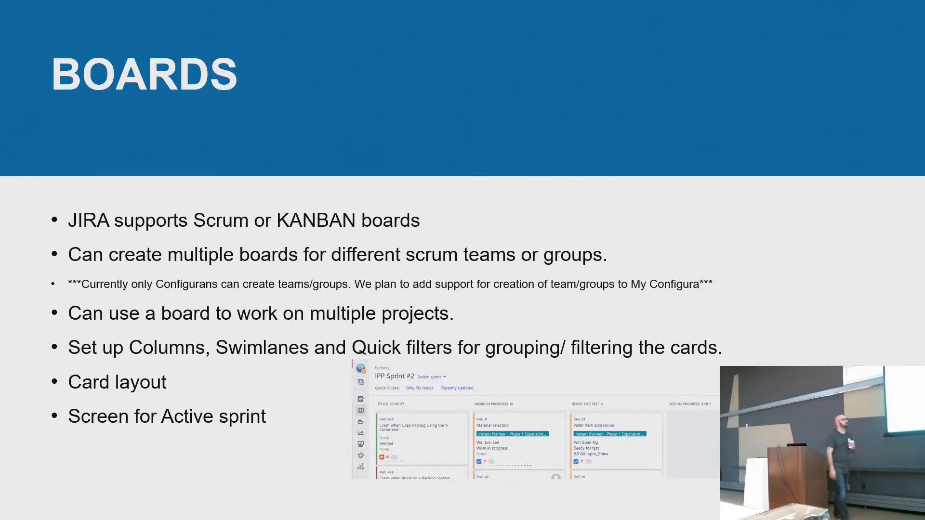
- Advance the slide show through the three Board Creation slides to the Releases slide
key("Right")
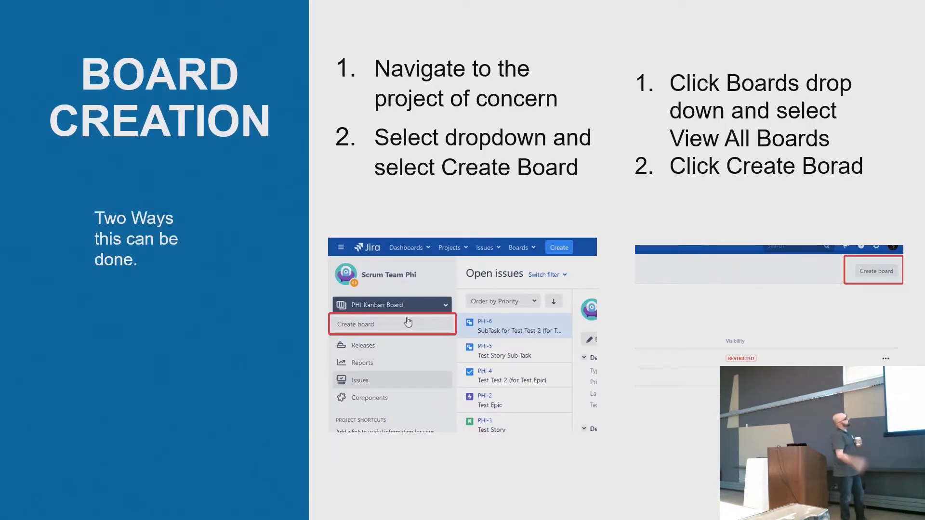
key("Right")
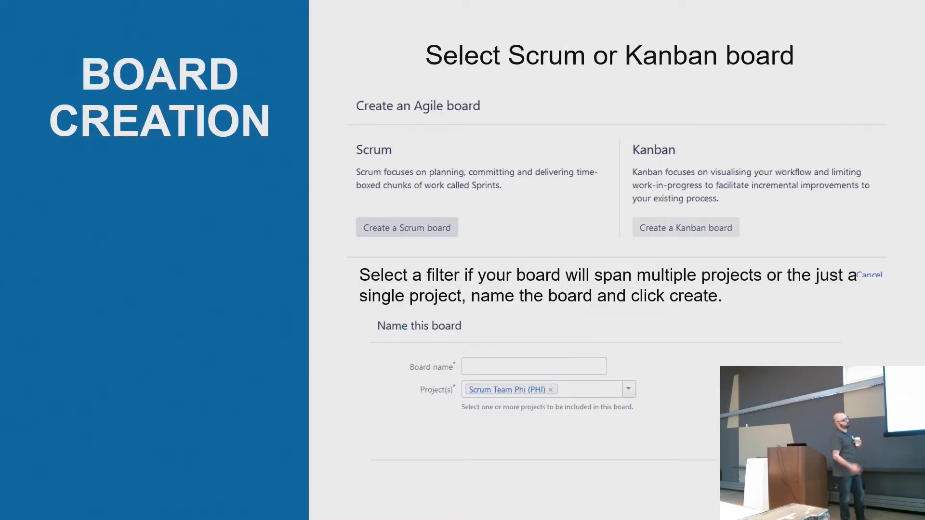
key("Right")
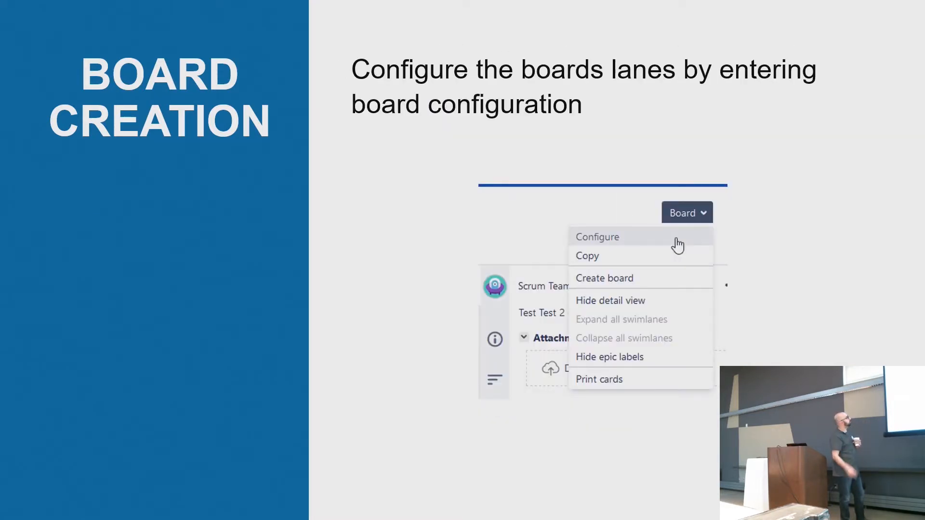
key("Right")
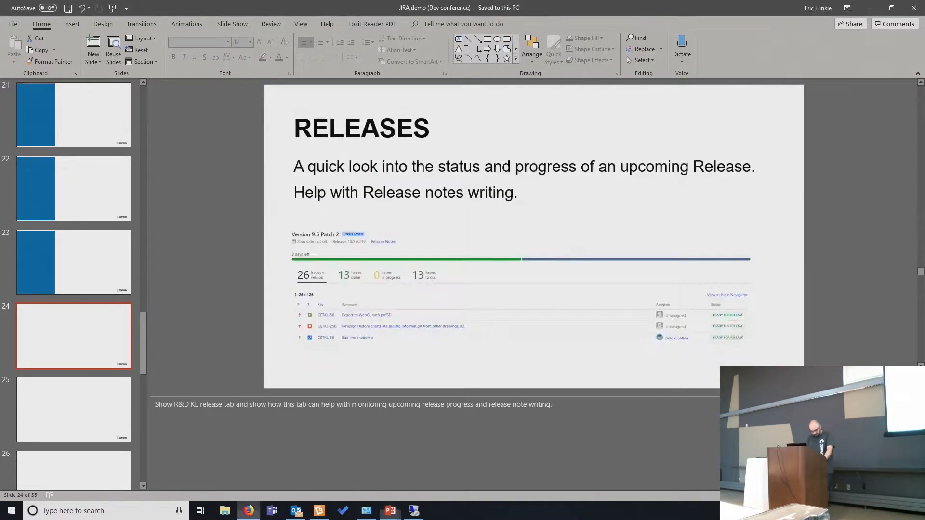
- Switch back to Jira in Firefox and open the FIKA Office project's Releases page to view its unreleased versions
left_click(249, 511)
left_click(148, 45)
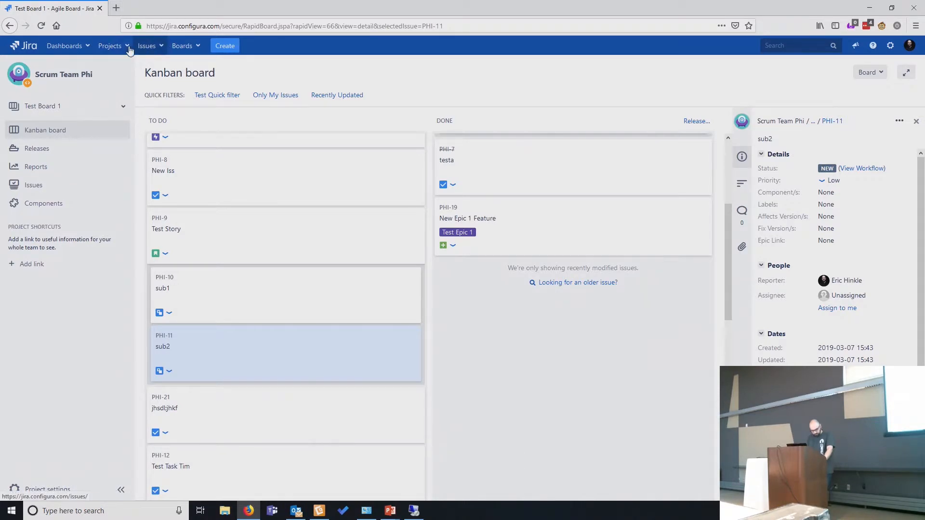
left_click(121, 50)
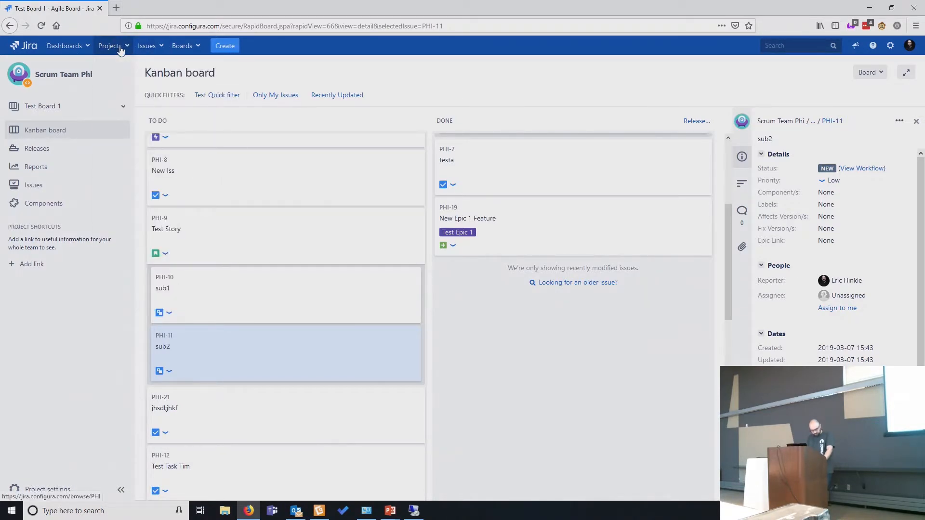
left_click(121, 46)
left_click(128, 114)
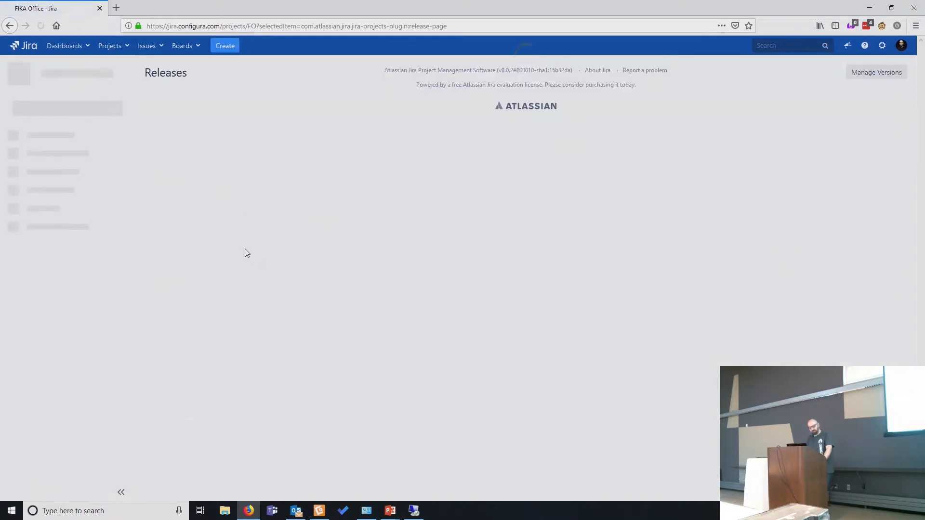
mouse_move(287, 196)
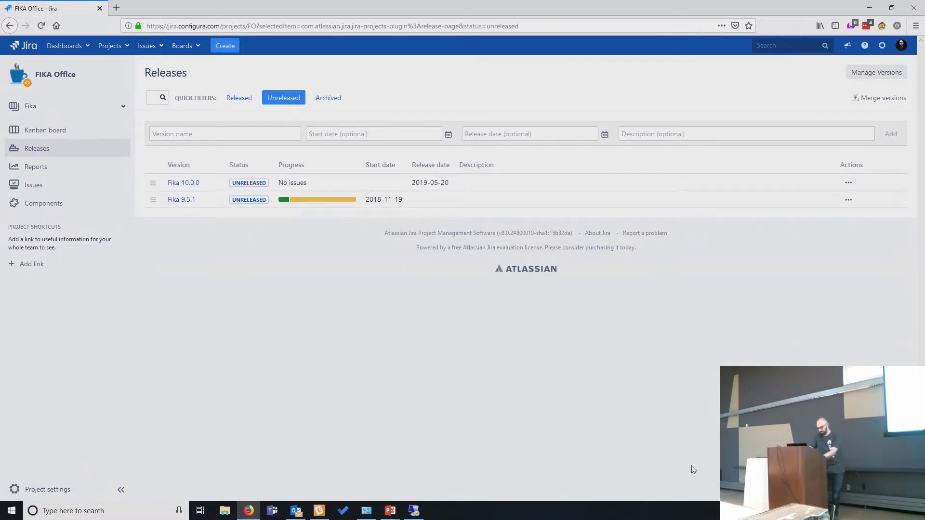
- Return to the JIRA demo presentation in PowerPoint and start the slide show from the Releases slide
mouse_move(390, 511)
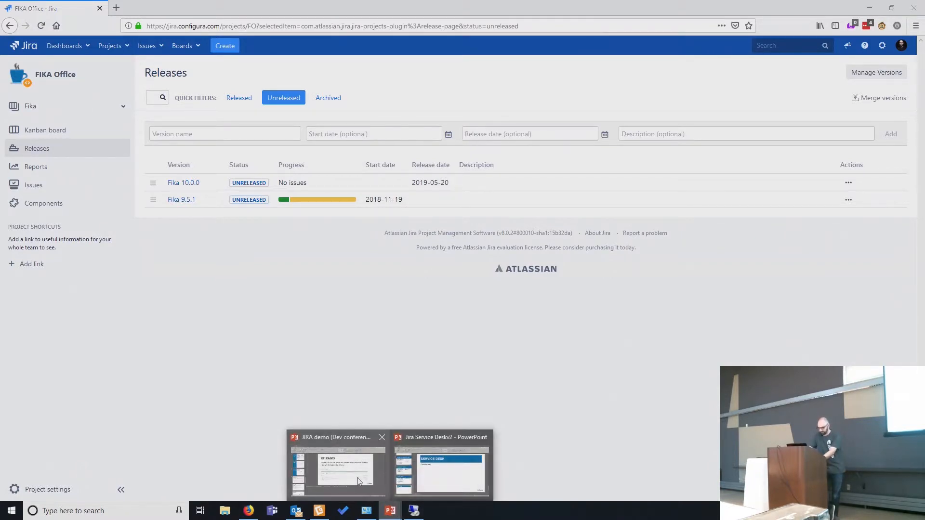
left_click(345, 477)
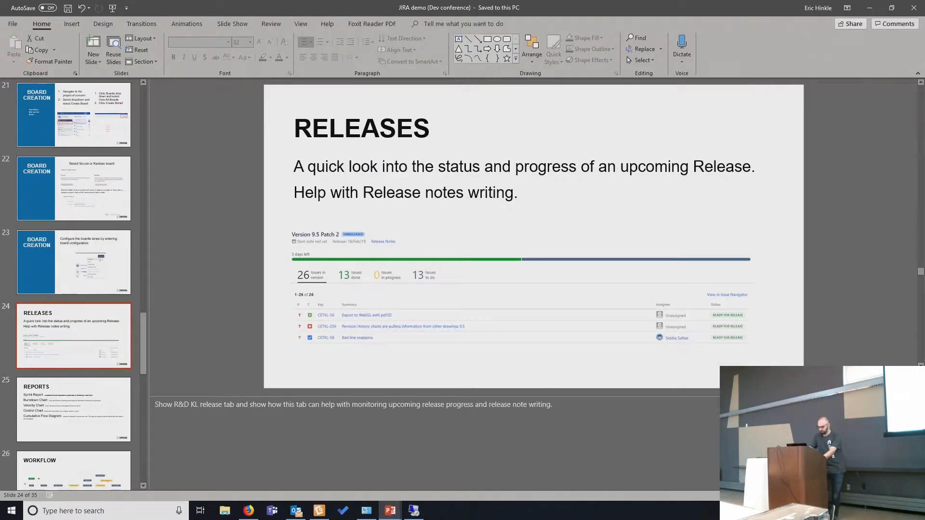
key("shift+F5")
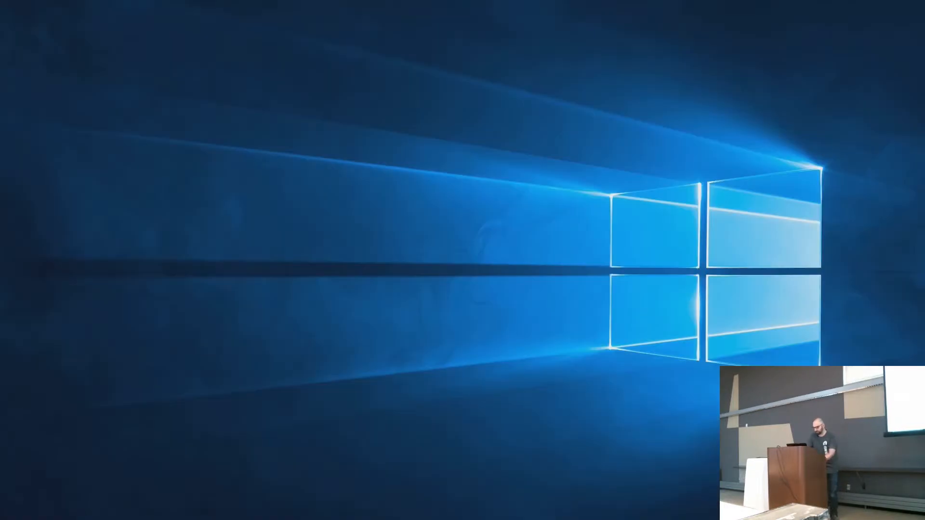